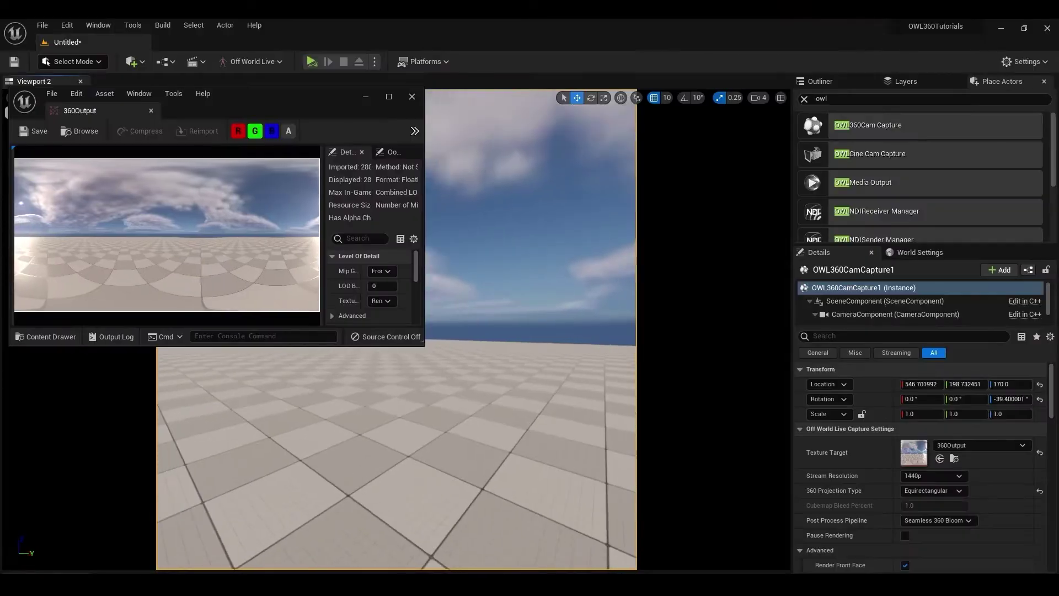
# Pilot the 360 camera around the floor to examine the live 360Output texture in an enlarged preview window.
pyautogui.moveTo(496, 413); pyautogui.dragTo(513, 353)
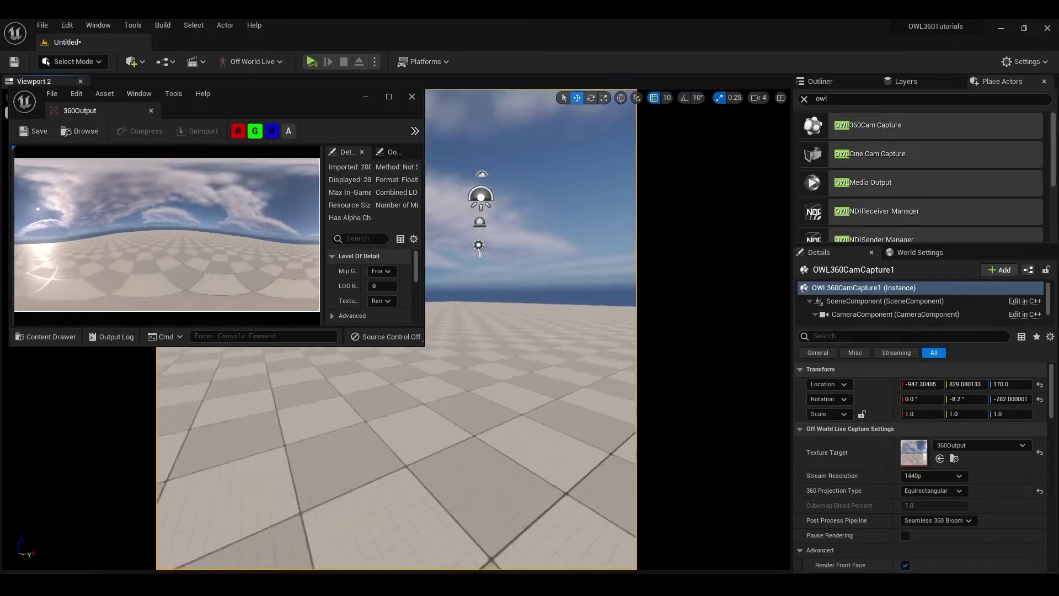
pyautogui.moveTo(574, 331); pyautogui.dragTo(574, 331)
pyautogui.moveTo(573, 331); pyautogui.dragTo(573, 331, button='right')
pyautogui.moveTo(573, 331); pyautogui.dragTo(573, 331)
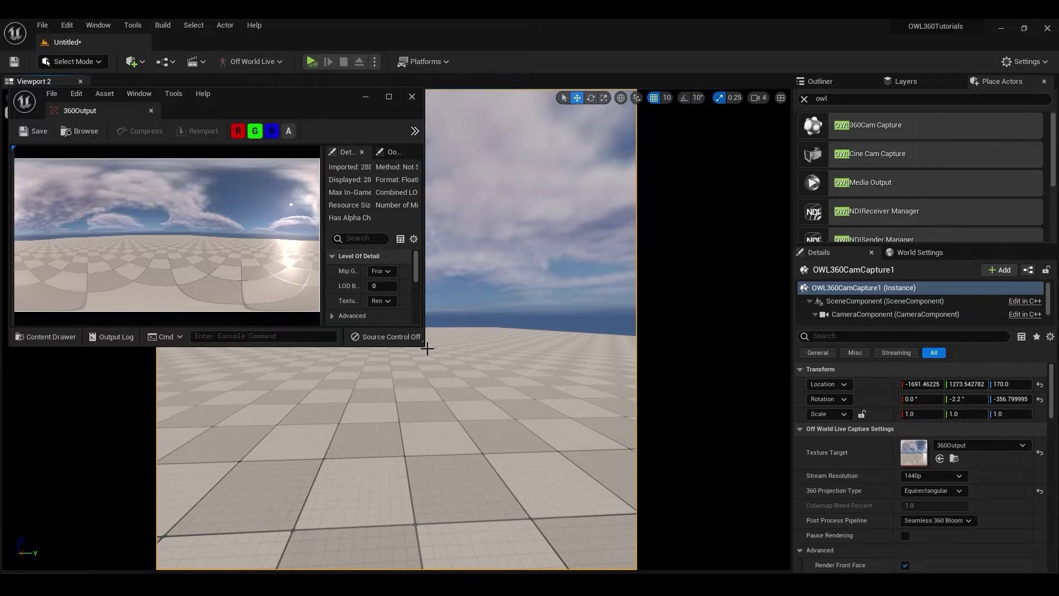
pyautogui.moveTo(423, 347); pyautogui.dragTo(578, 369)
pyautogui.moveTo(606, 408); pyautogui.dragTo(573, 397)
pyautogui.moveTo(452, 527); pyautogui.dragTo(498, 522)
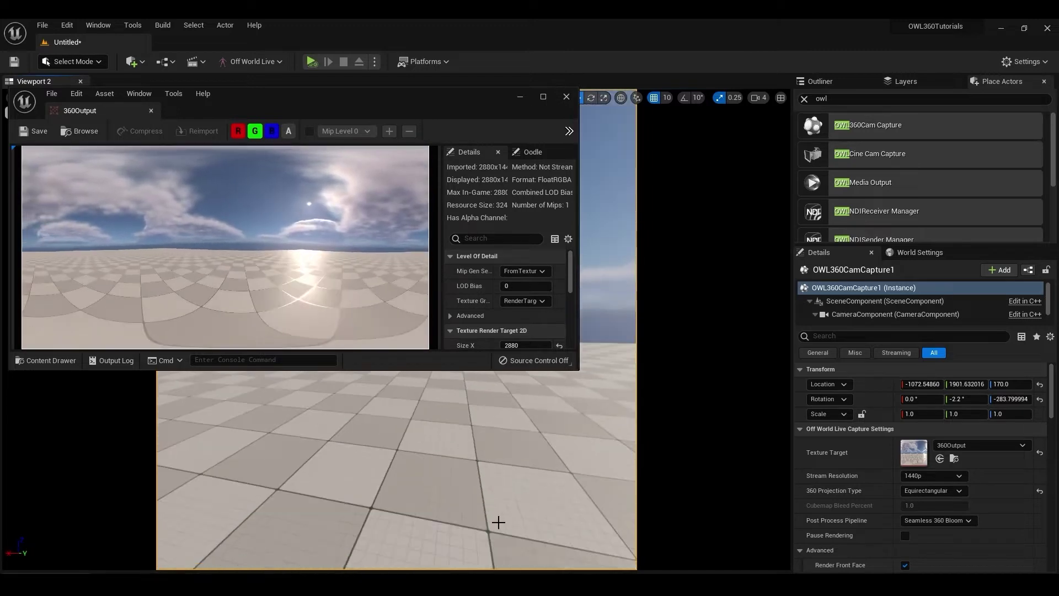
pyautogui.moveTo(352, 546); pyautogui.dragTo(629, 537, button='right')
pyautogui.moveTo(375, 520); pyautogui.dragTo(330, 486)
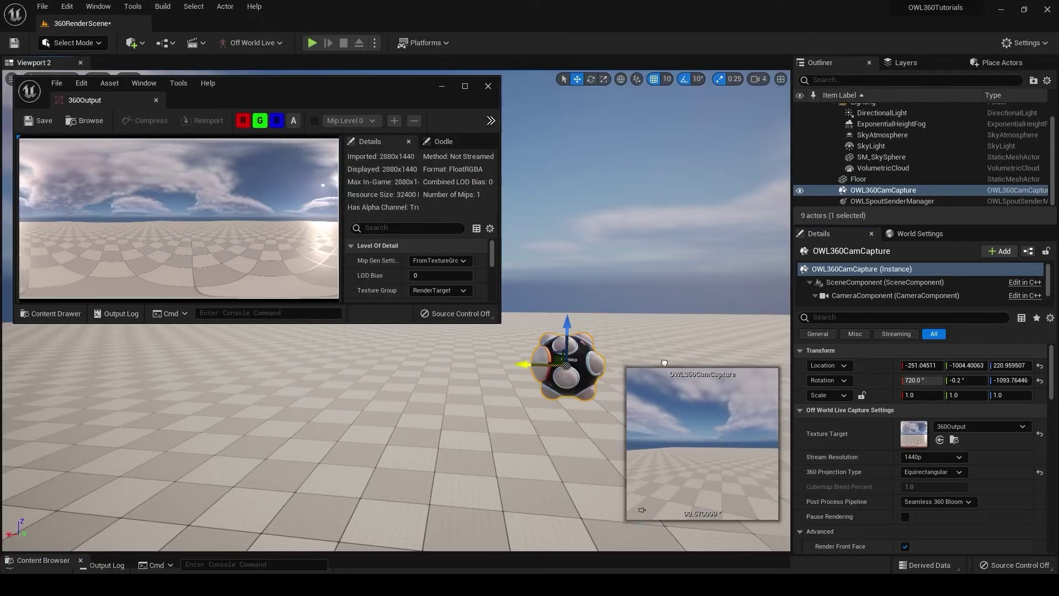
# Move and turn OWL360CamCapture above the floor while checking how the equirectangular 360Output preview follows it.
pyautogui.moveTo(664, 362); pyautogui.dragTo(241, 335)
pyautogui.press('e')
pyautogui.moveTo(167, 363); pyautogui.dragTo(119, 363)
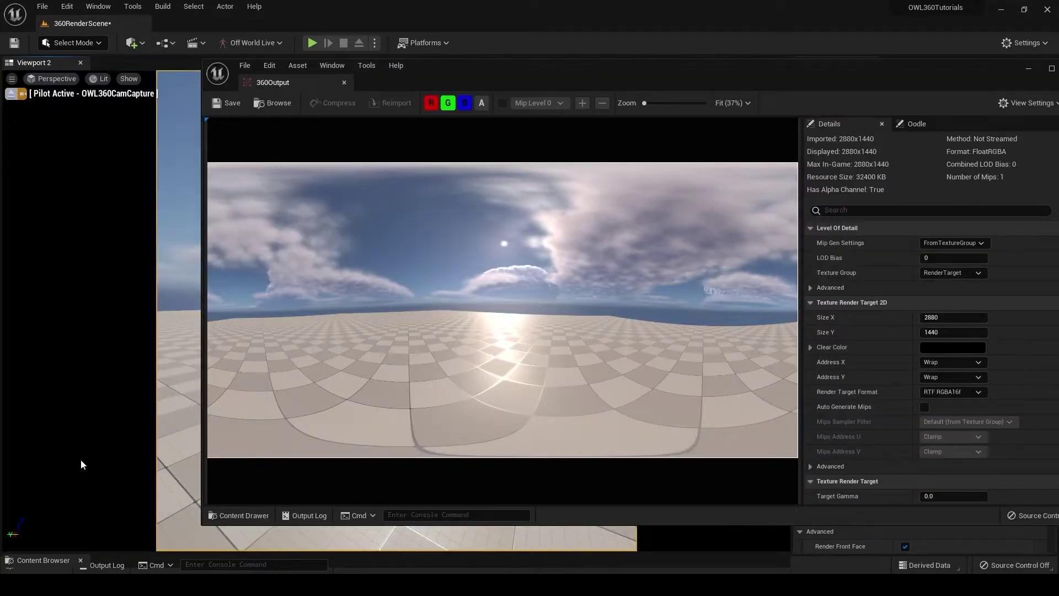
pyautogui.moveTo(81, 461); pyautogui.dragTo(172, 459, button='right')
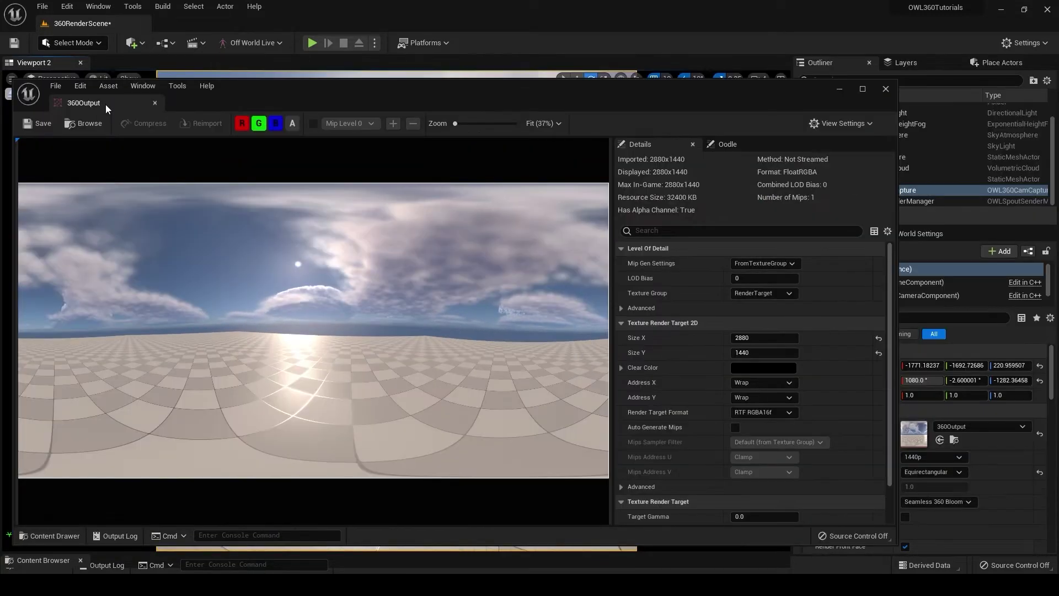
# Dock the 360Output preview beside the 360RenderScene level and look around the scene through the piloted camera.
pyautogui.moveTo(106, 108); pyautogui.dragTo(275, 26)
pyautogui.click(110, 24)
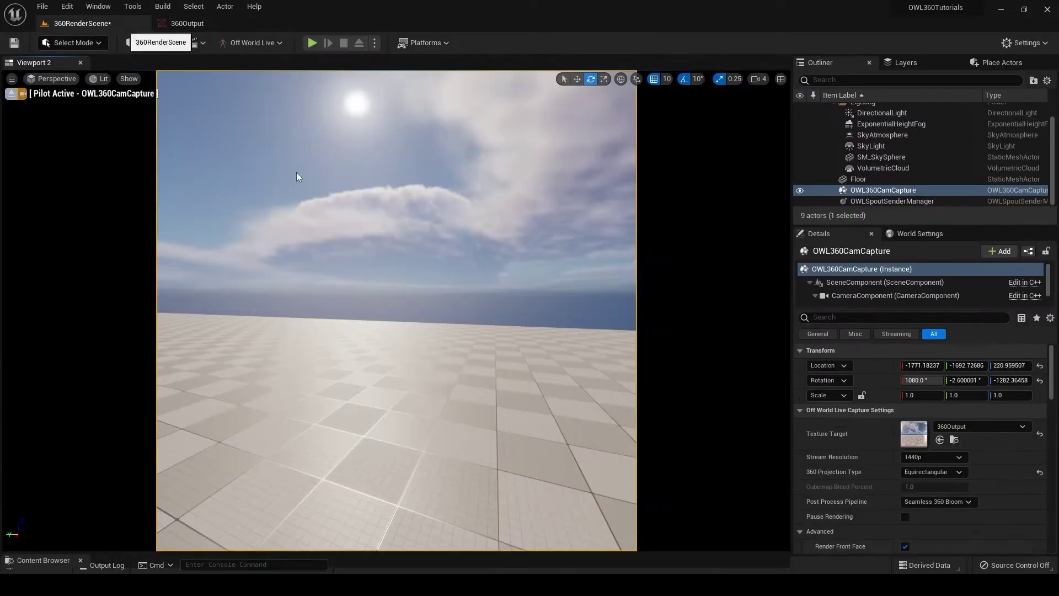
pyautogui.moveTo(296, 176); pyautogui.dragTo(296, 176, button='right')
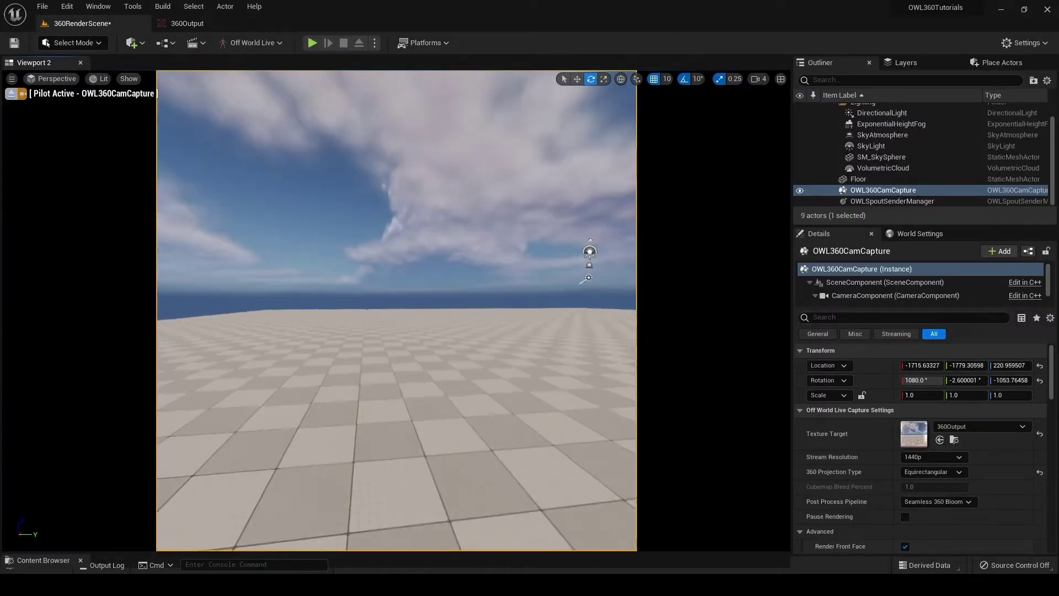
pyautogui.moveTo(406, 450); pyautogui.dragTo(406, 451, button='right')
pyautogui.moveTo(449, 258); pyautogui.dragTo(448, 258, button='right')
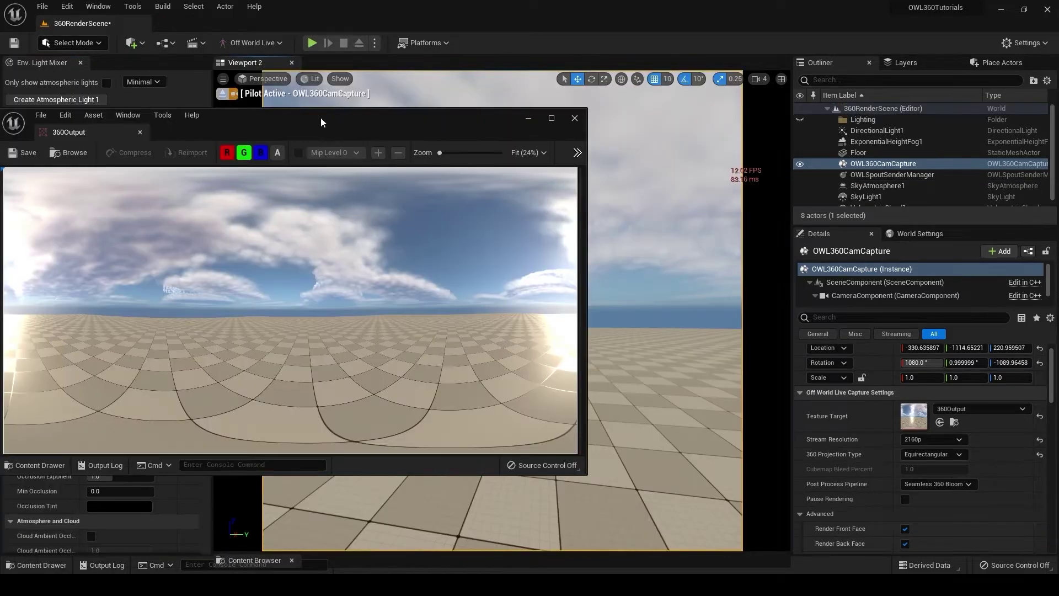
# Close the 360Output preview, stop piloting OWL360CamCapture and back away from it with nothing selected.
pyautogui.click(574, 119)
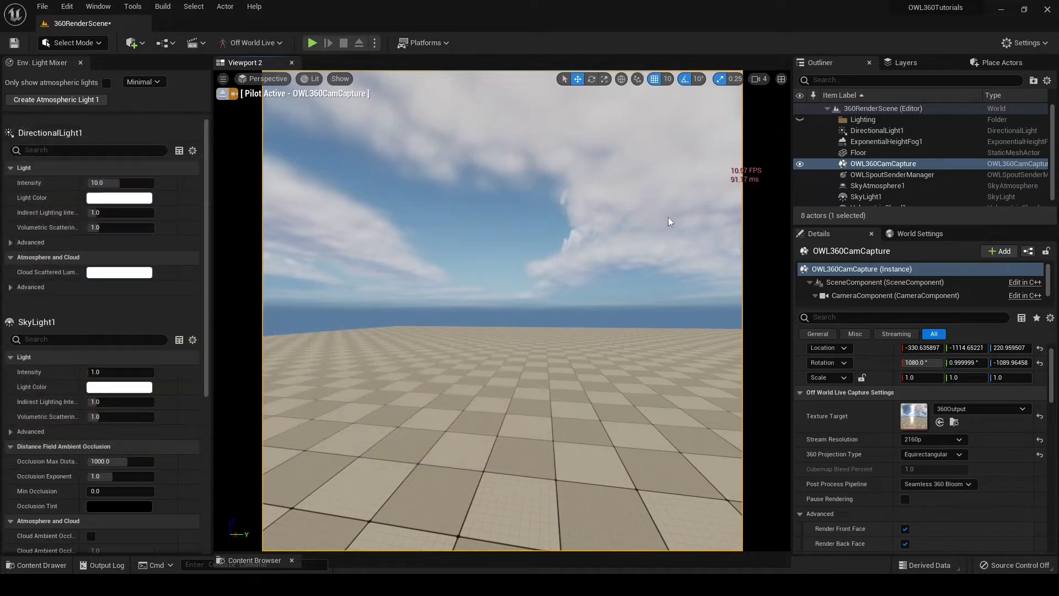
pyautogui.click(223, 93)
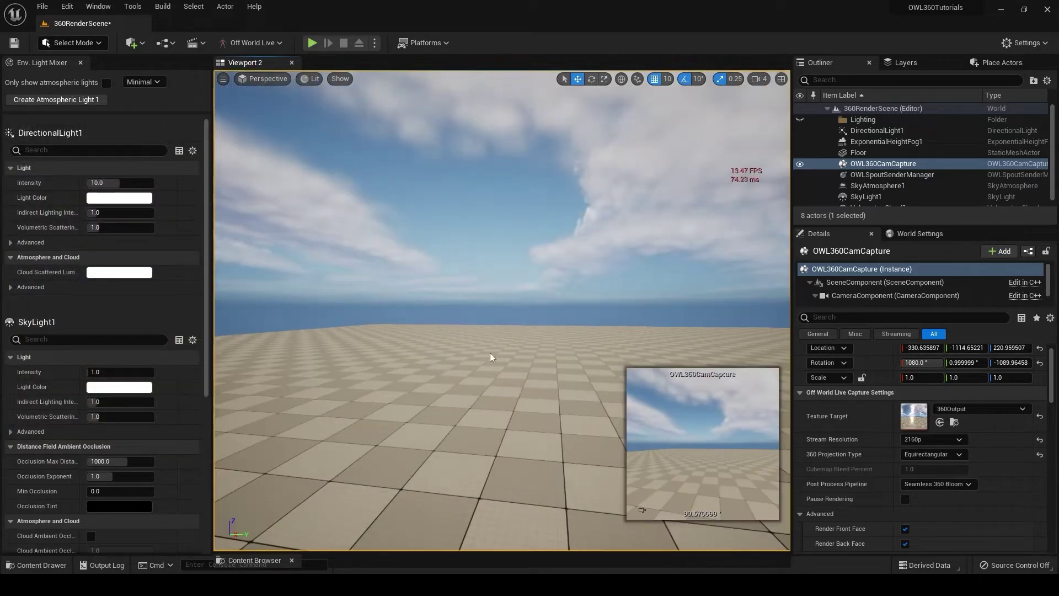
pyautogui.moveTo(490, 352); pyautogui.dragTo(556, 264, button='right')
pyautogui.press('s')
pyautogui.click(438, 261)
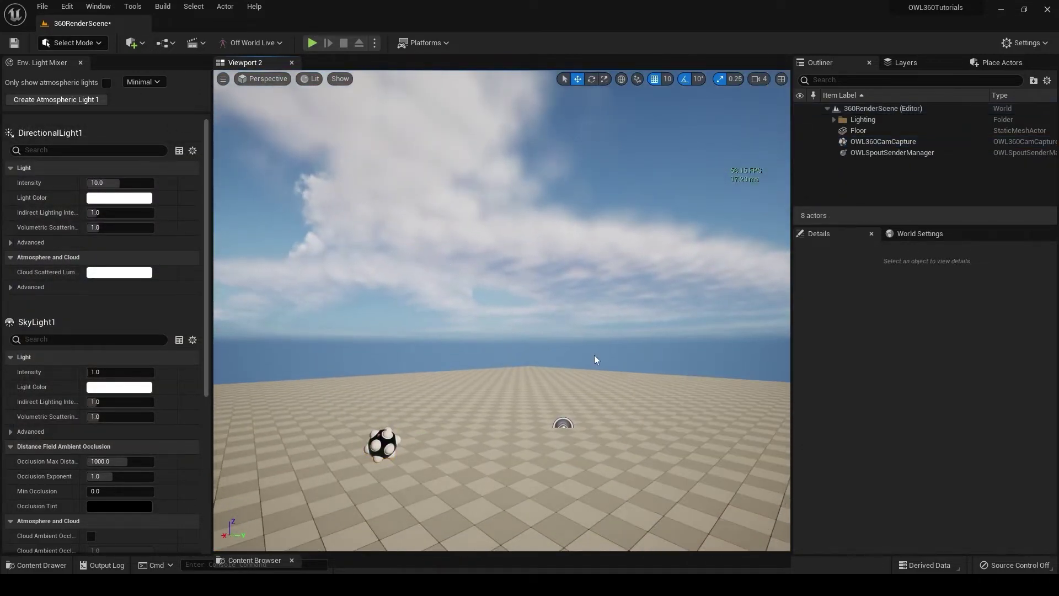
# Save the 360RenderScene level and close the Env. Light Mixer.
pyautogui.moveTo(595, 355); pyautogui.dragTo(573, 331, button='right')
pyautogui.hotkey('ctrl', 's')
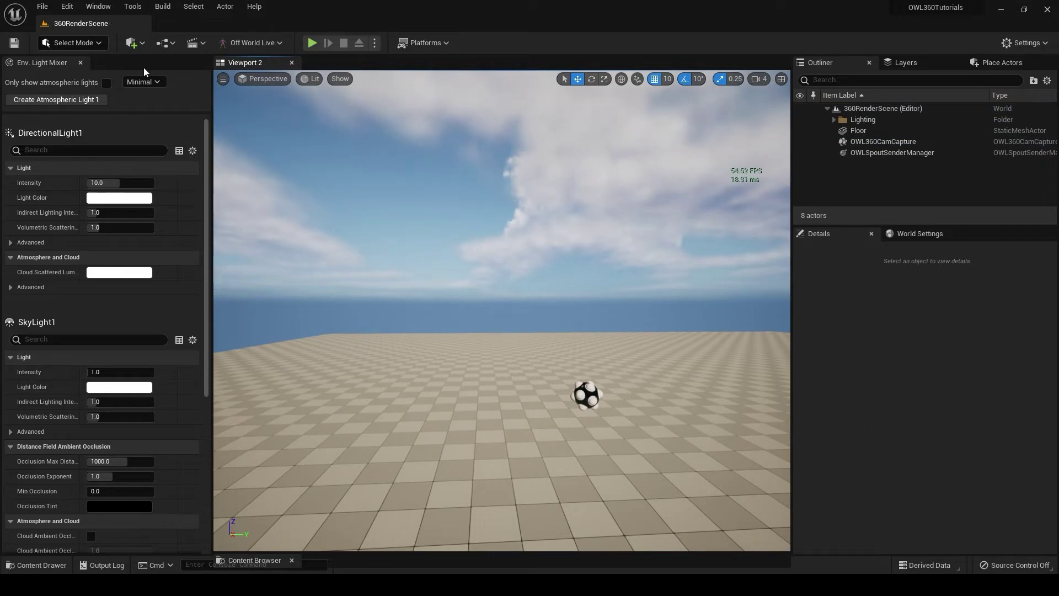
pyautogui.middleClick(17, 65)
# Delete DirectionalLight1, ExponentialHeightFog1, SkyAtmosphere1 and VolumetricCloud1 from the Lighting folder, keeping SkyLight1.
pyautogui.hotkey('ctrl', 'space')
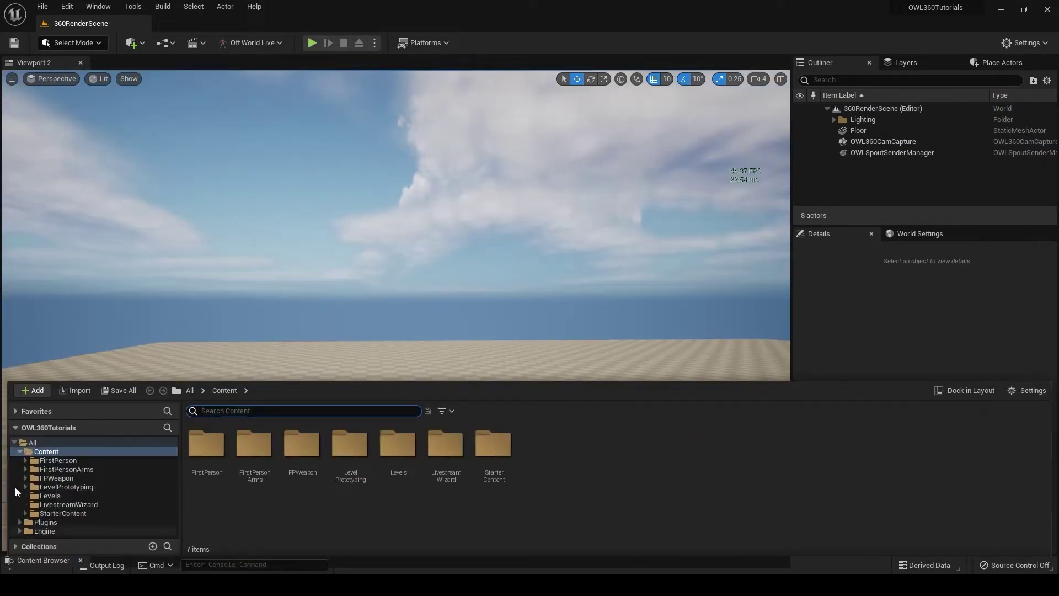
pyautogui.click(831, 120)
pyautogui.click(873, 131)
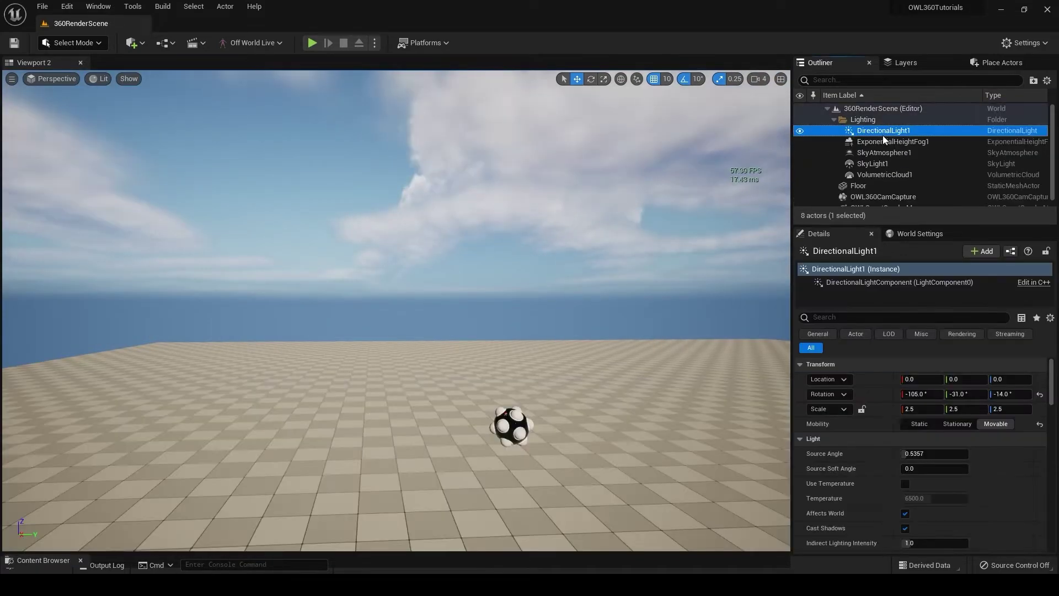
pyautogui.press('Delete')
pyautogui.click(886, 132)
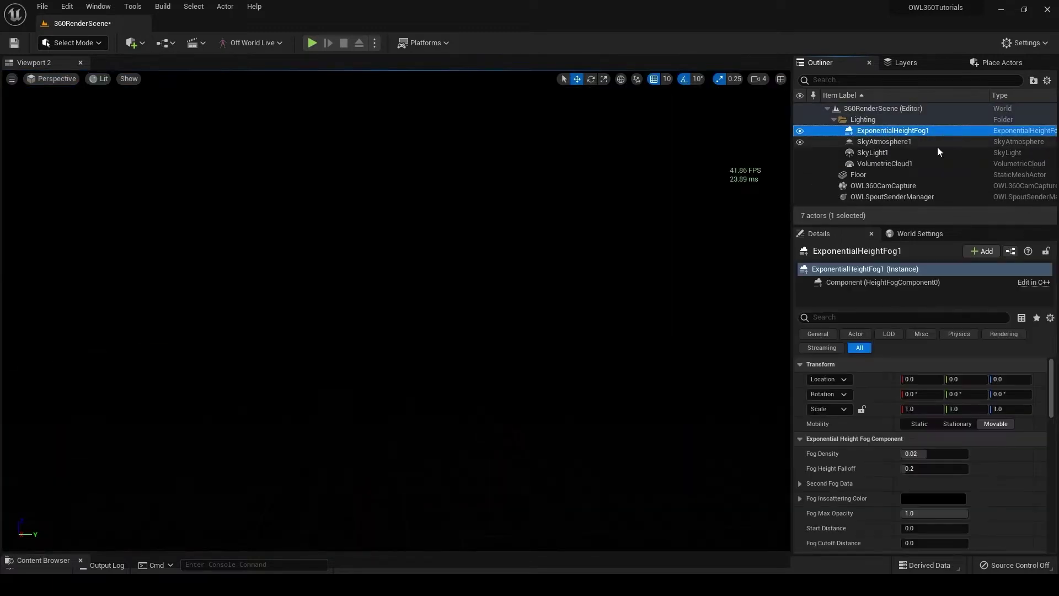
pyautogui.press('Delete')
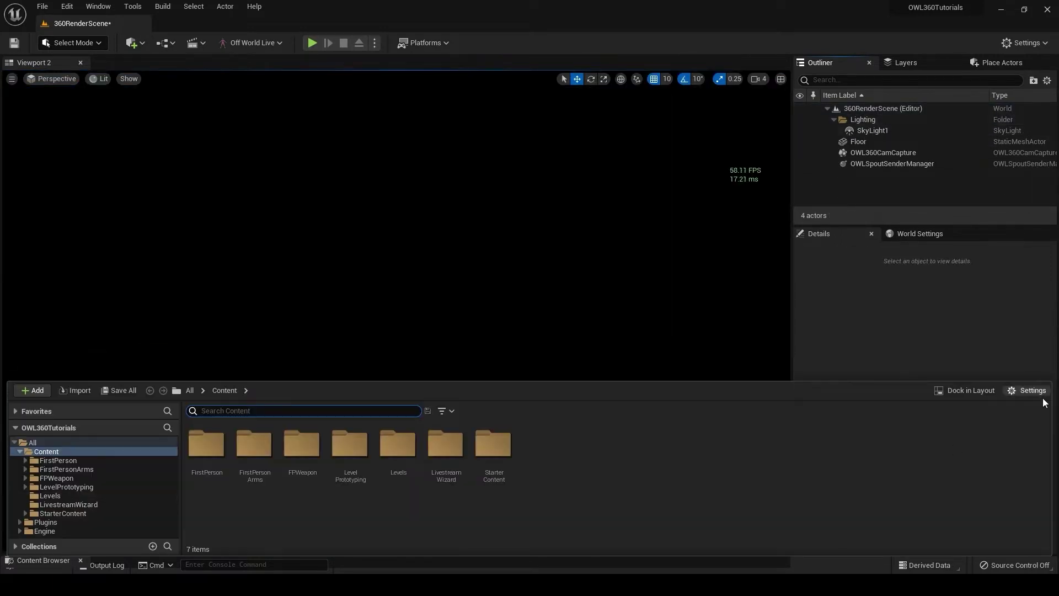
# Check that engine content is shown, and search the Engine folder for "bp_sk".
pyautogui.click(1039, 394)
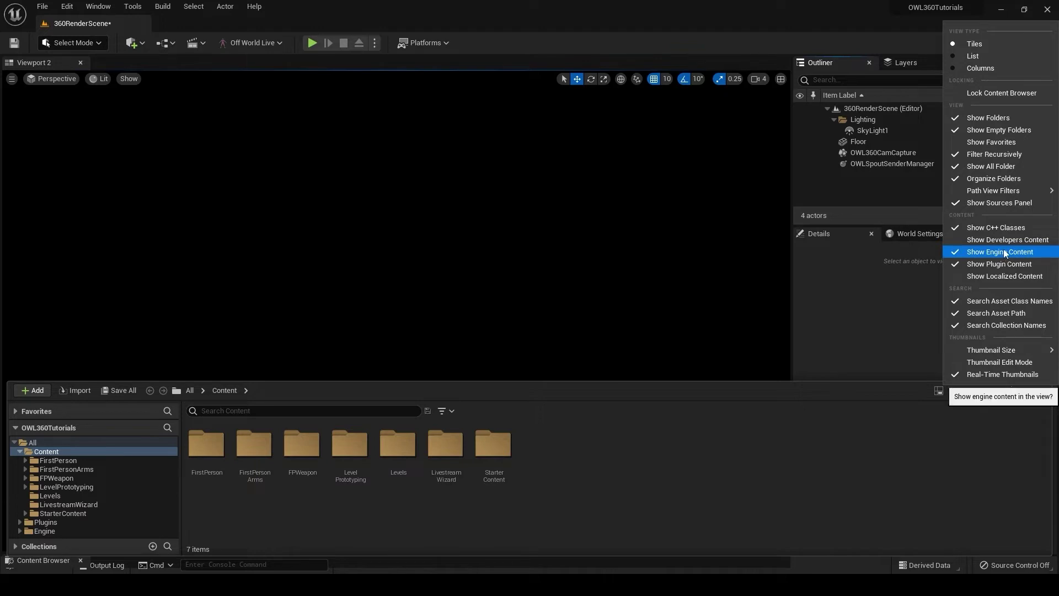
pyautogui.click(60, 513)
pyautogui.click(26, 513)
pyautogui.scroll(-6, 66, 504)
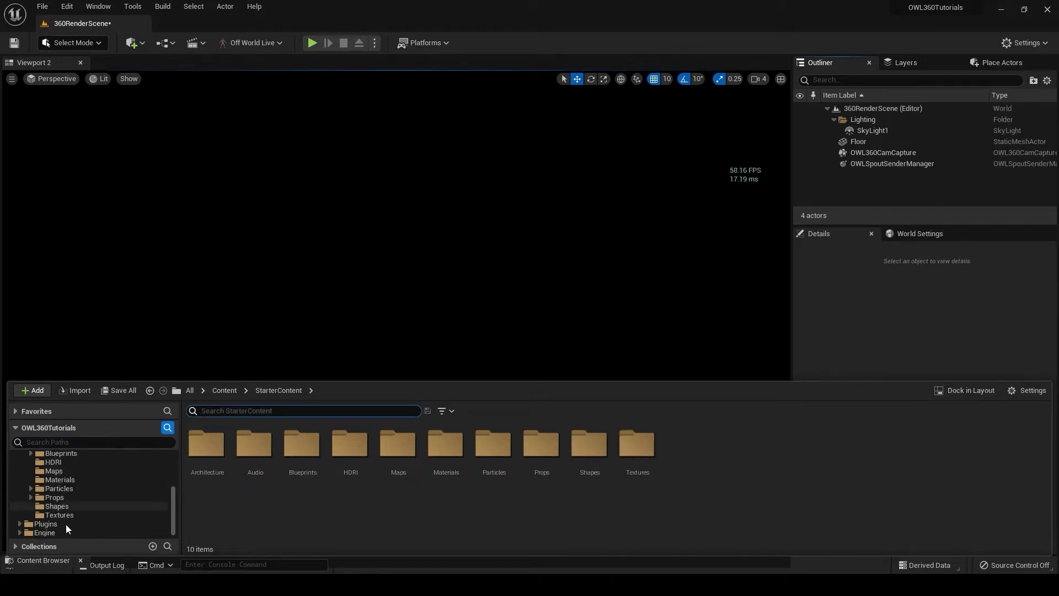
pyautogui.click(44, 532)
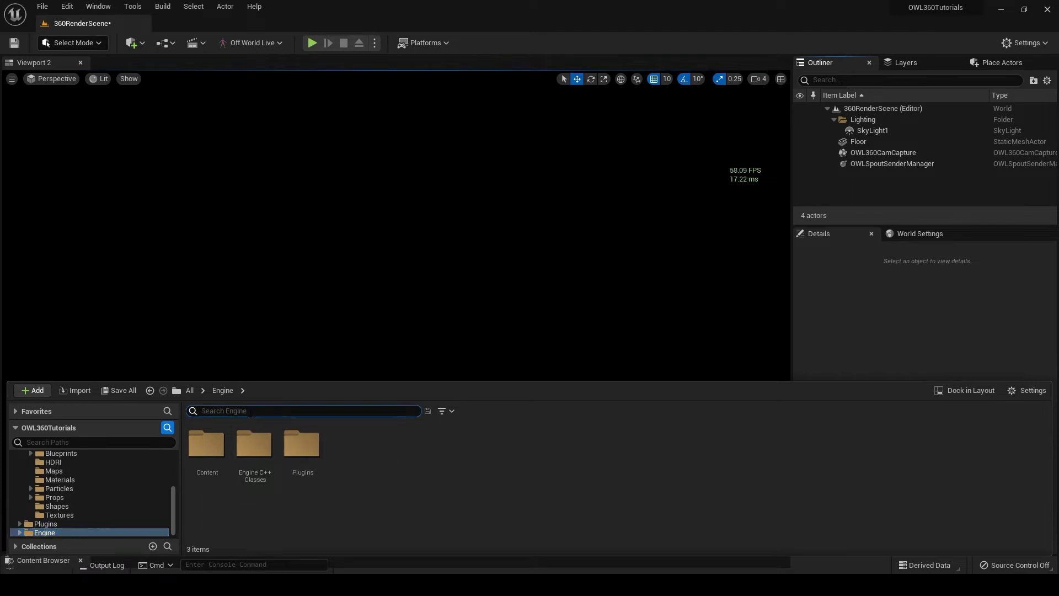
pyautogui.click(249, 413)
pyautogui.write('bp_sk')
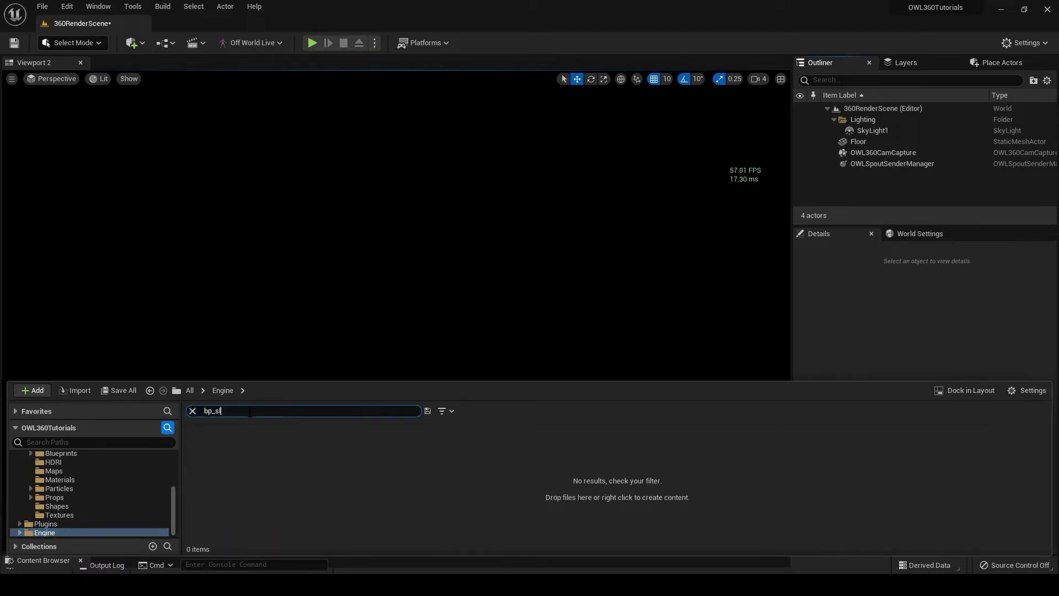
# Place BP_Sky_Sphere in the level at about -270, -1320, 450 and save the level.
pyautogui.moveTo(212, 445); pyautogui.dragTo(412, 298)
pyautogui.moveTo(412, 298); pyautogui.dragTo(430, 360, button='right')
pyautogui.hotkey('ctrl', 's')
pyautogui.moveTo(593, 337); pyautogui.dragTo(571, 334, button='right')
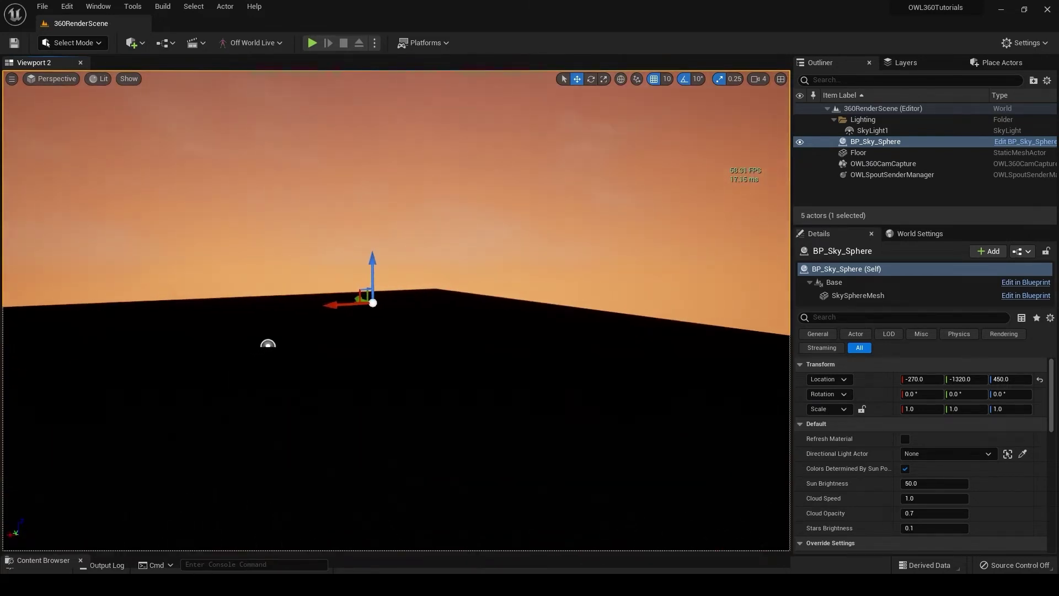
# Frame BP_Sky_Sphere and the Floor in turn to examine the sky dome from outside and around the floor.
pyautogui.press('f')
pyautogui.moveTo(444, 321)
pyautogui.mouseDown(button='right')
pyautogui.moveTo(546, 322)
pyautogui.moveTo(447, 313)
pyautogui.mouseUp(button='right')
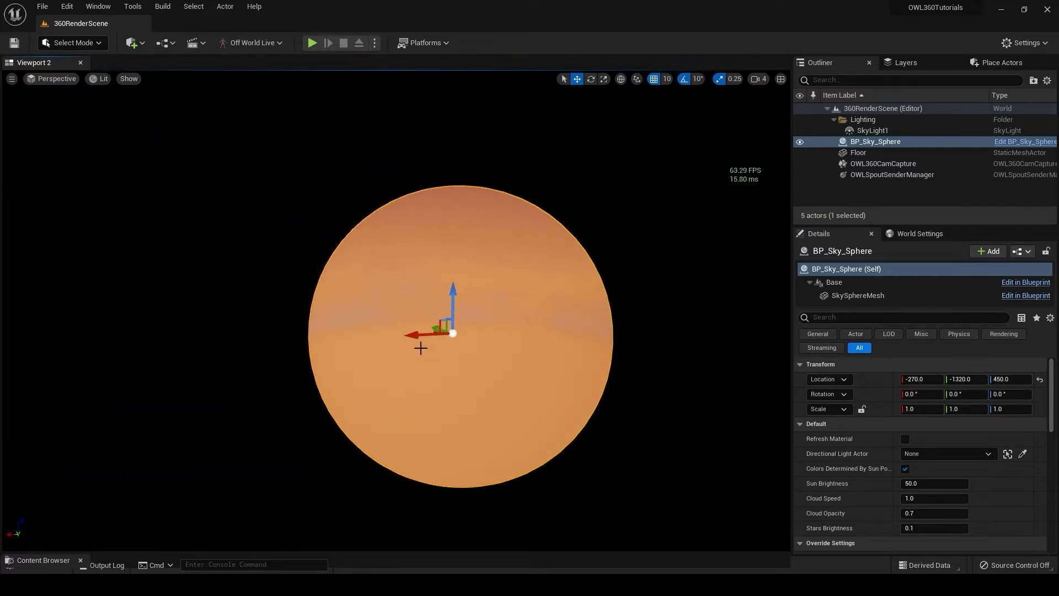
pyautogui.click(416, 333)
pyautogui.press('f')
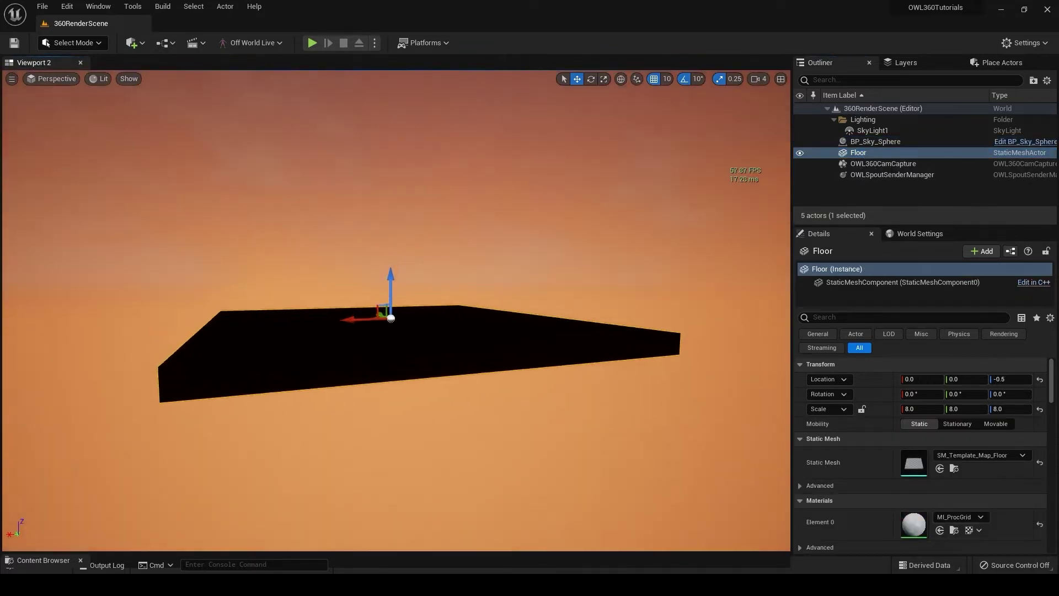
pyautogui.moveTo(416, 333); pyautogui.dragTo(503, 355, button='right')
pyautogui.press('a')
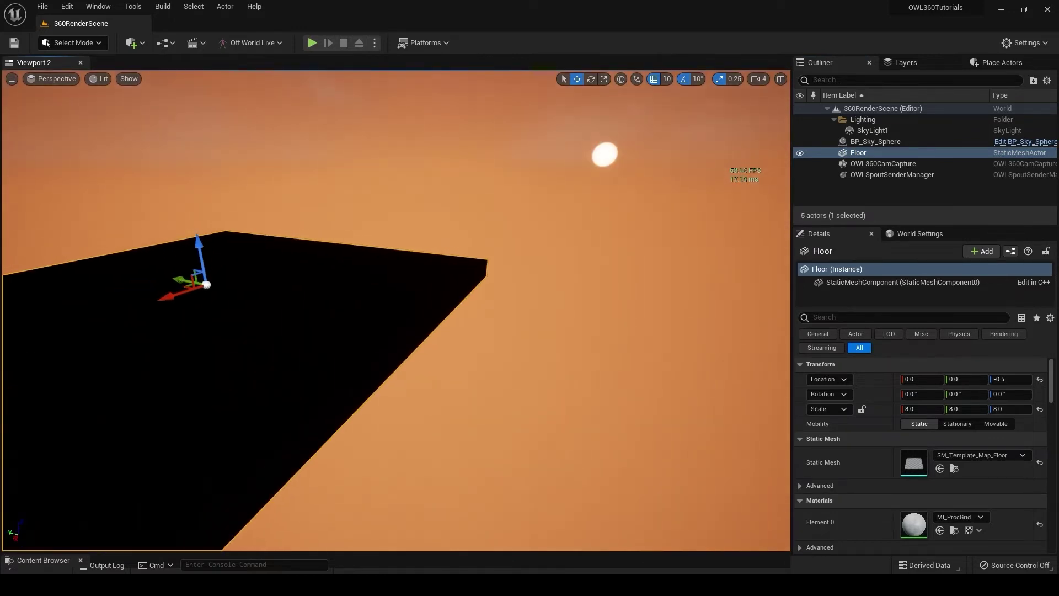
pyautogui.moveTo(503, 316); pyautogui.dragTo(452, 324, button='middle')
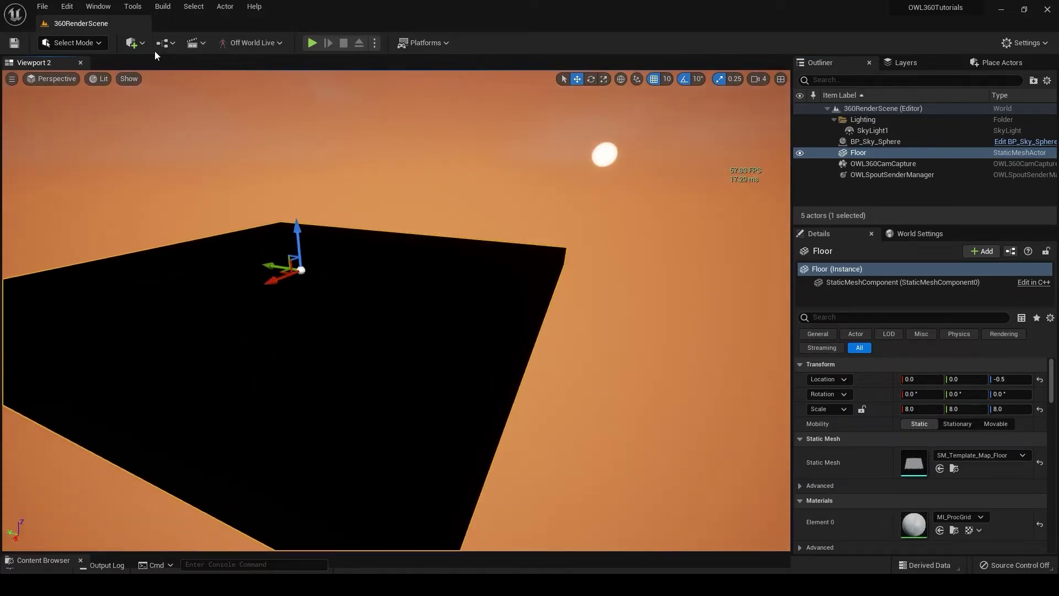
# Enable the HDRI Backdrop plugin and reopen the 360RenderScene level from the Levels folder.
pyautogui.click(66, 6)
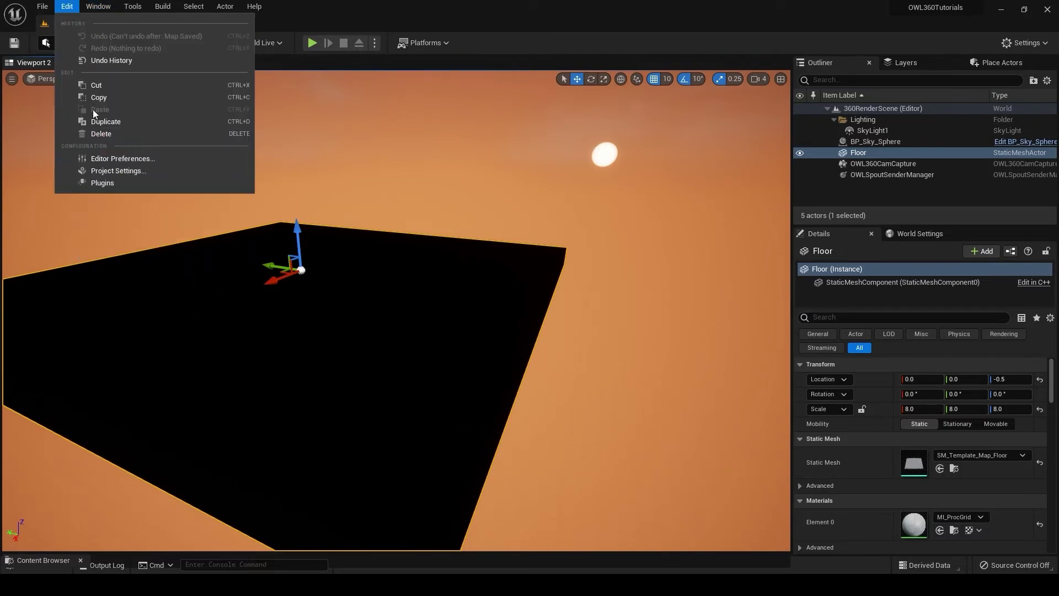
pyautogui.click(103, 182)
pyautogui.write('hdri')
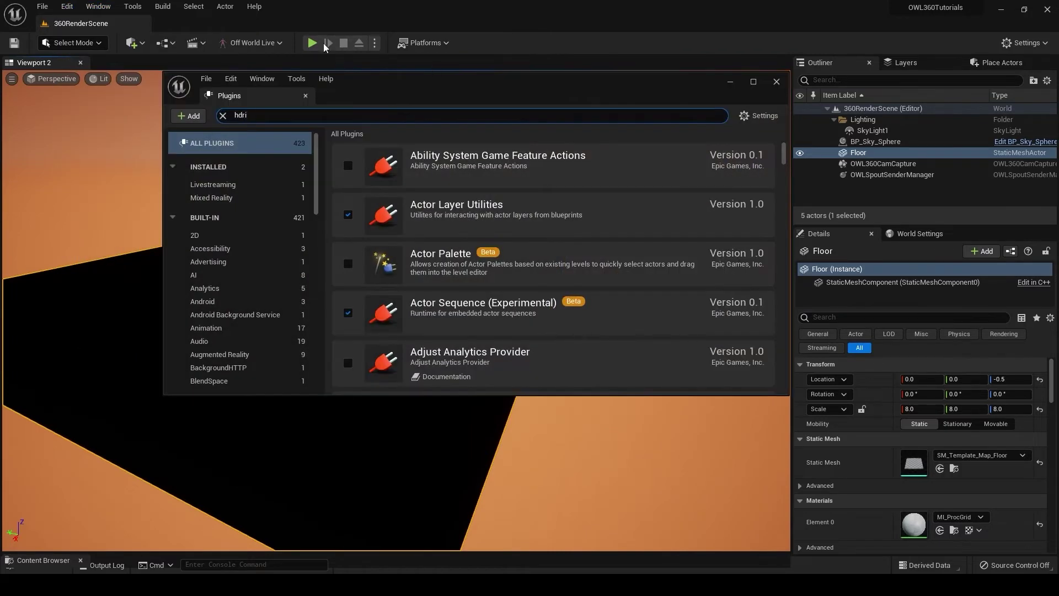
pyautogui.click(348, 165)
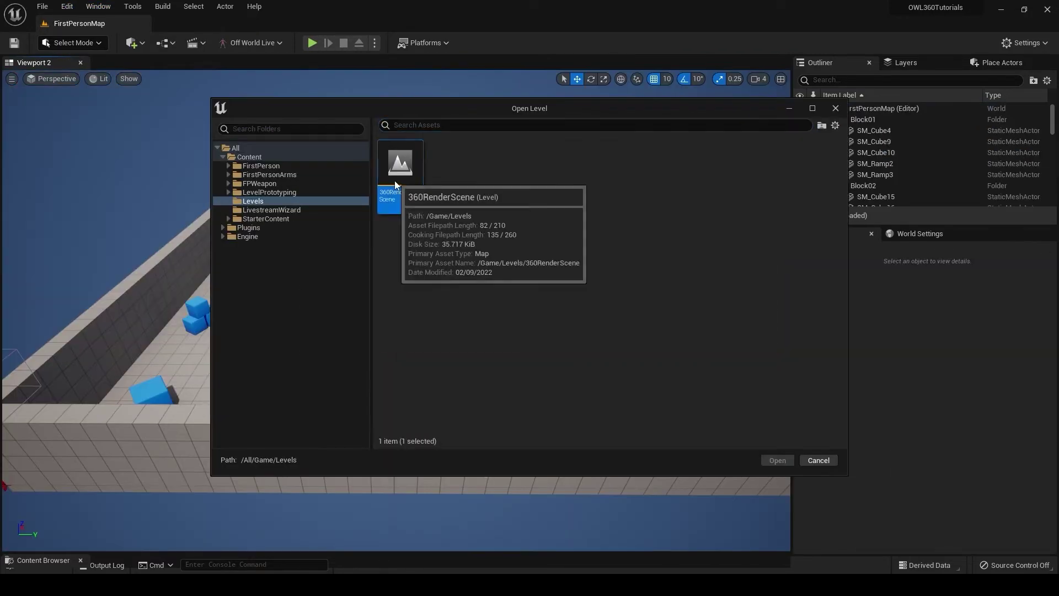
pyautogui.click(777, 460)
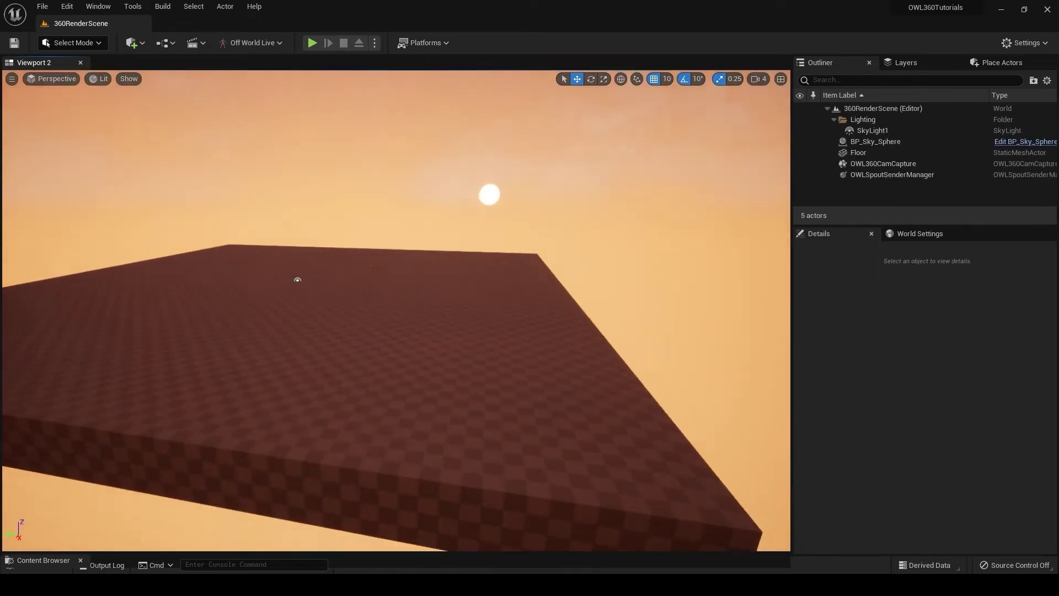
# Place an HDRI Backdrop actor on the floor at X 690, Y -530 and lower it to Z -10.
pyautogui.write('hdri')
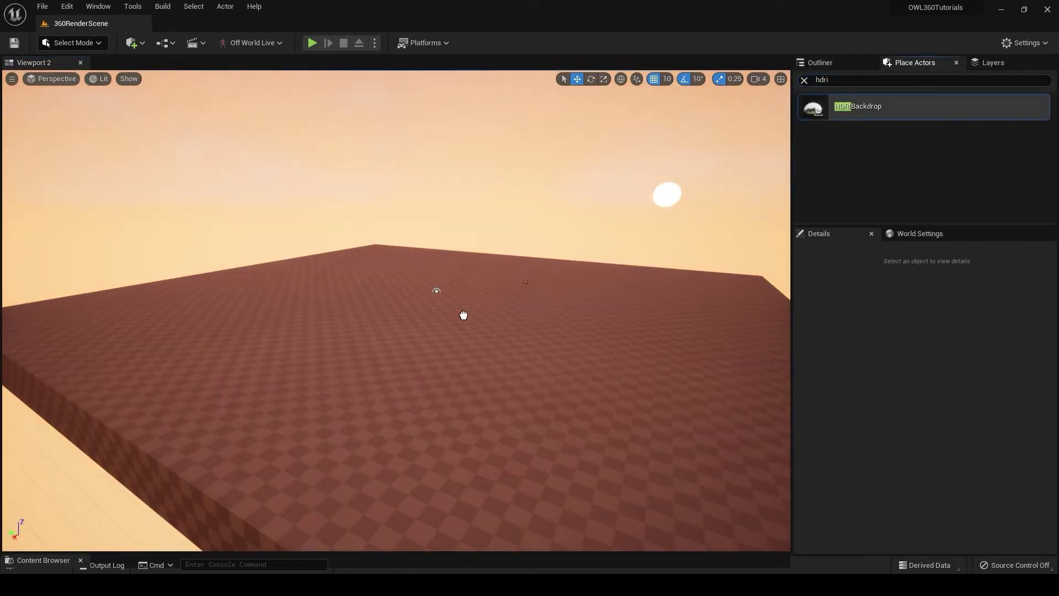
pyautogui.moveTo(463, 314); pyautogui.dragTo(441, 307)
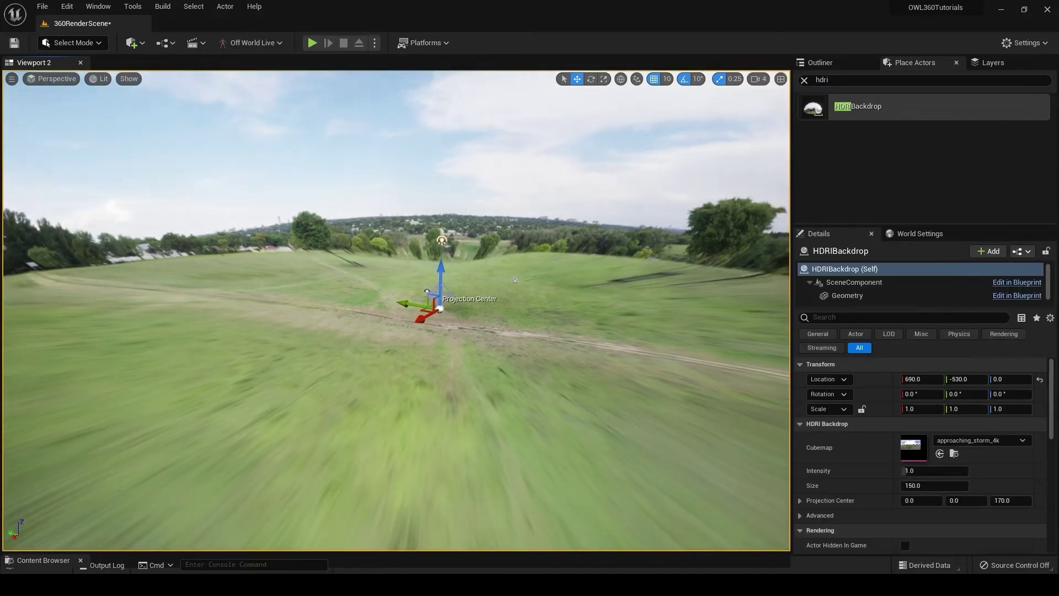
pyautogui.moveTo(440, 269); pyautogui.dragTo(441, 272)
# Examine the HDRI backdrop dome from outside, and frame the Floor inside it.
pyautogui.moveTo(365, 365); pyautogui.dragTo(475, 364, button='right')
pyautogui.scroll(-3, 366, 365)
pyautogui.scroll(-10, 525, 241)
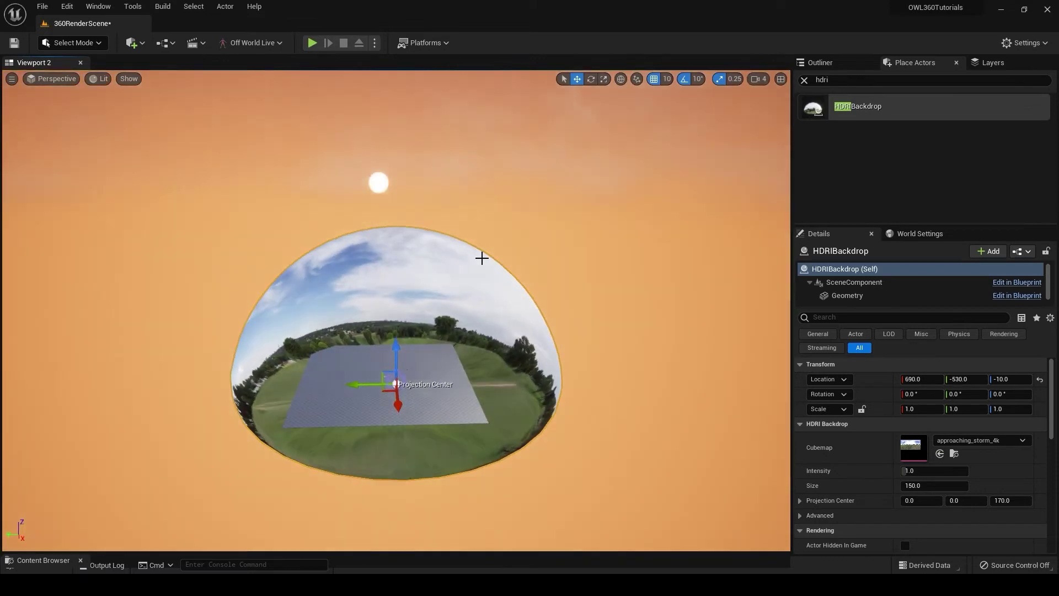
pyautogui.moveTo(480, 257); pyautogui.dragTo(447, 257, button='right')
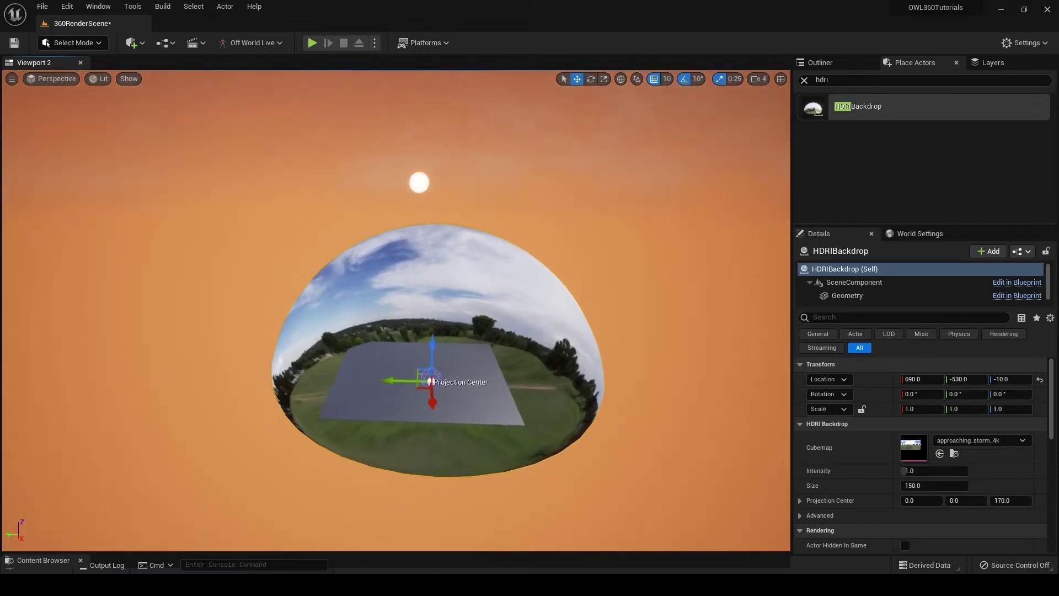
pyautogui.click(370, 390)
pyautogui.press('f')
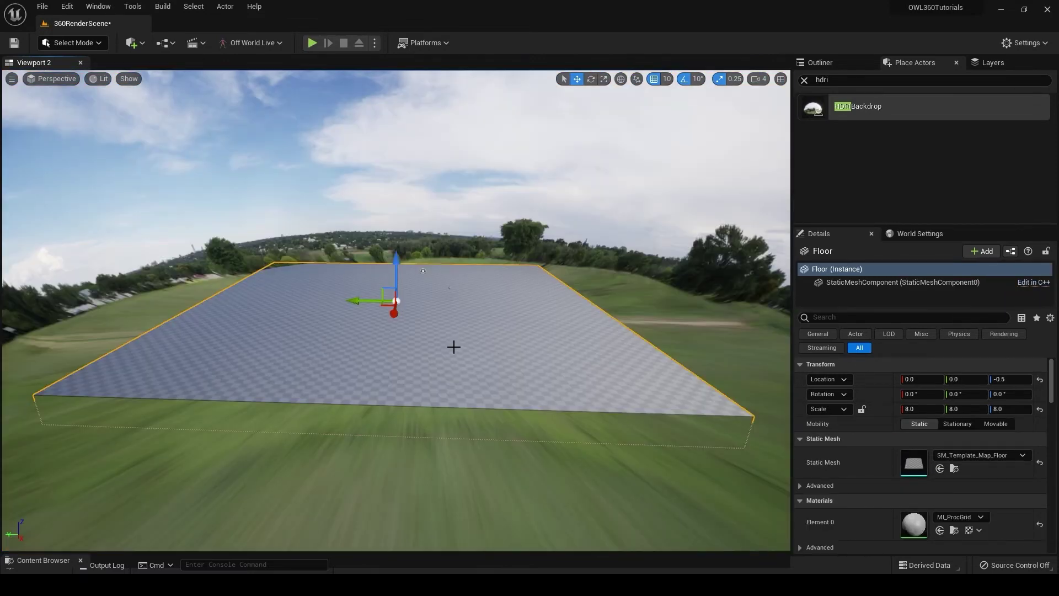
pyautogui.moveTo(449, 291); pyautogui.dragTo(450, 292, button='right')
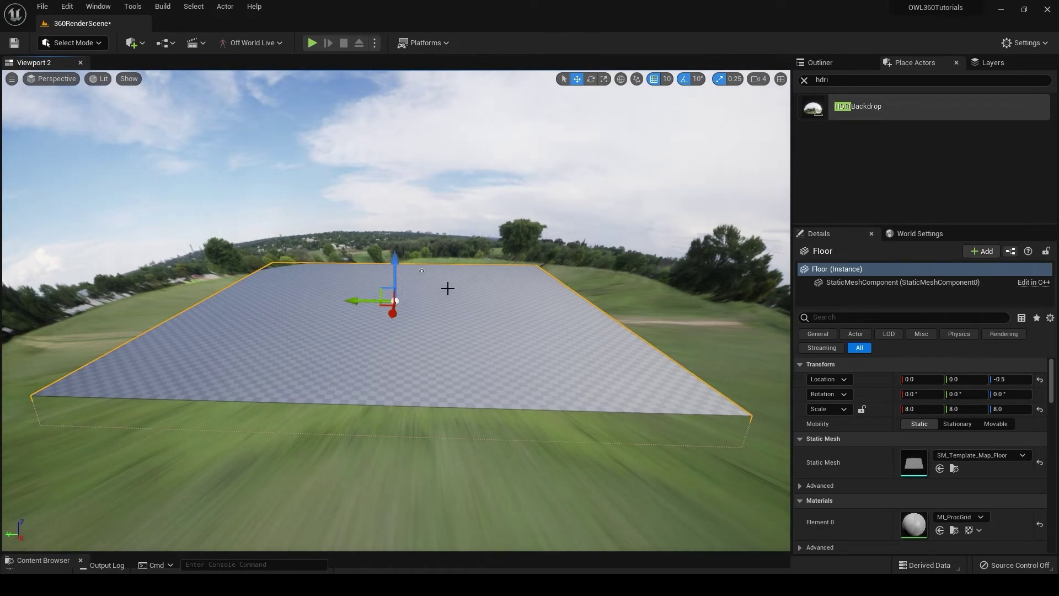
# Frame OWL360CamCapture and examine it against the HDRI backdrop from several angles, selecting the backdrop.
pyautogui.click(447, 288)
pyautogui.press('f')
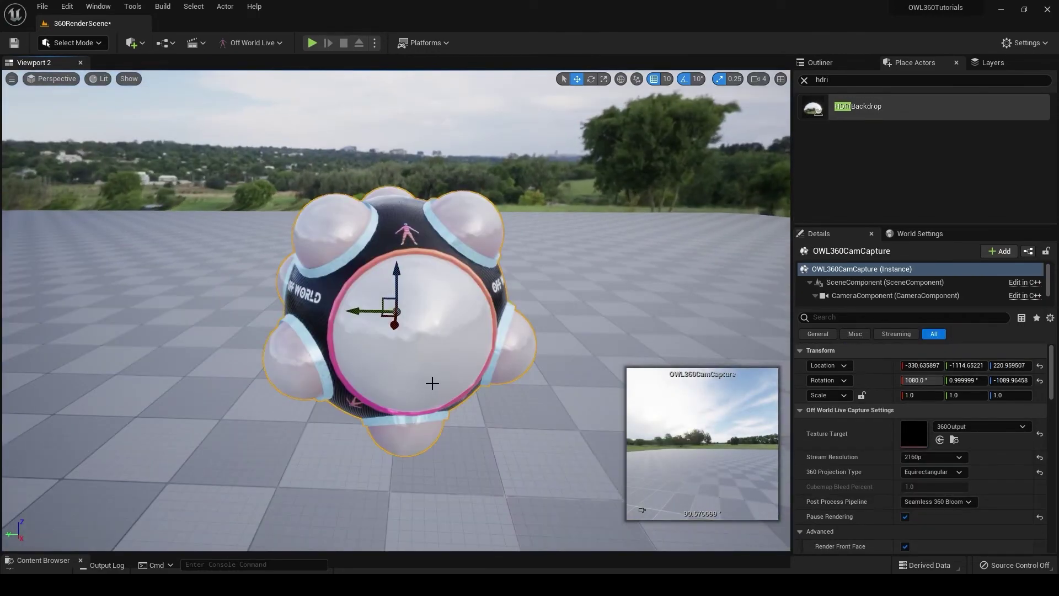
pyautogui.moveTo(433, 383); pyautogui.dragTo(519, 408, button='right')
pyautogui.scroll(-5, 402, 406)
pyautogui.press('f')
pyautogui.moveTo(402, 406); pyautogui.dragTo(623, 380, button='right')
pyautogui.moveTo(299, 458); pyautogui.dragTo(370, 396, button='right')
pyautogui.click(262, 271)
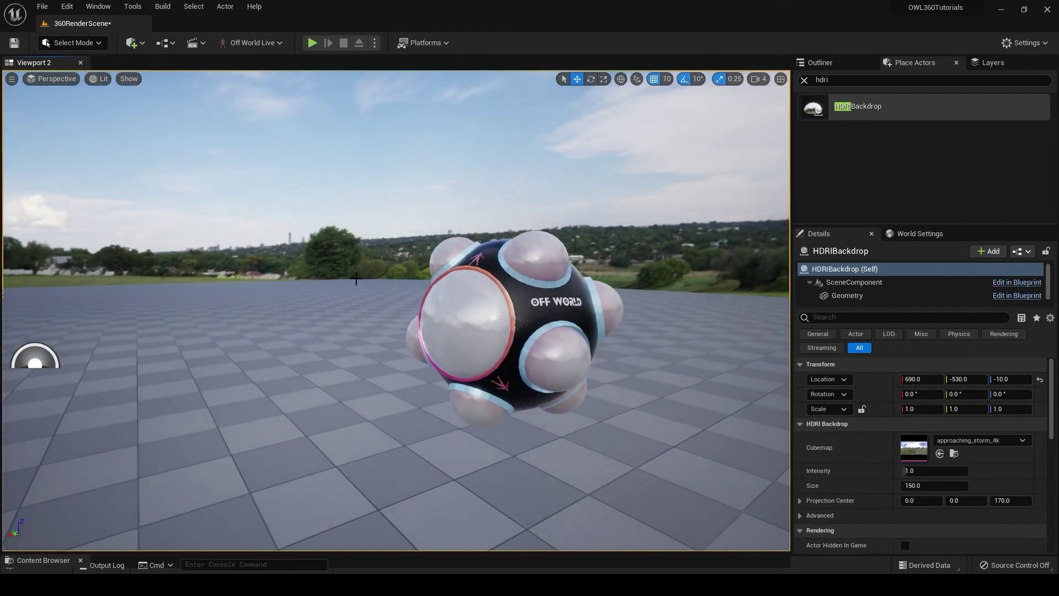
pyautogui.moveTo(331, 397); pyautogui.dragTo(576, 326, button='right')
pyautogui.press('s')
pyautogui.press('w')
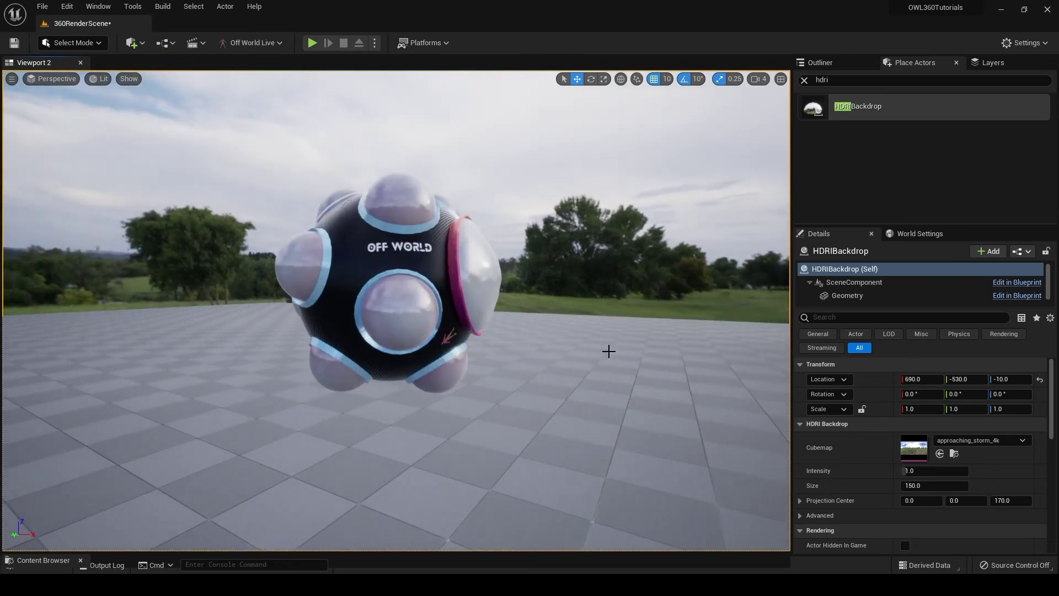